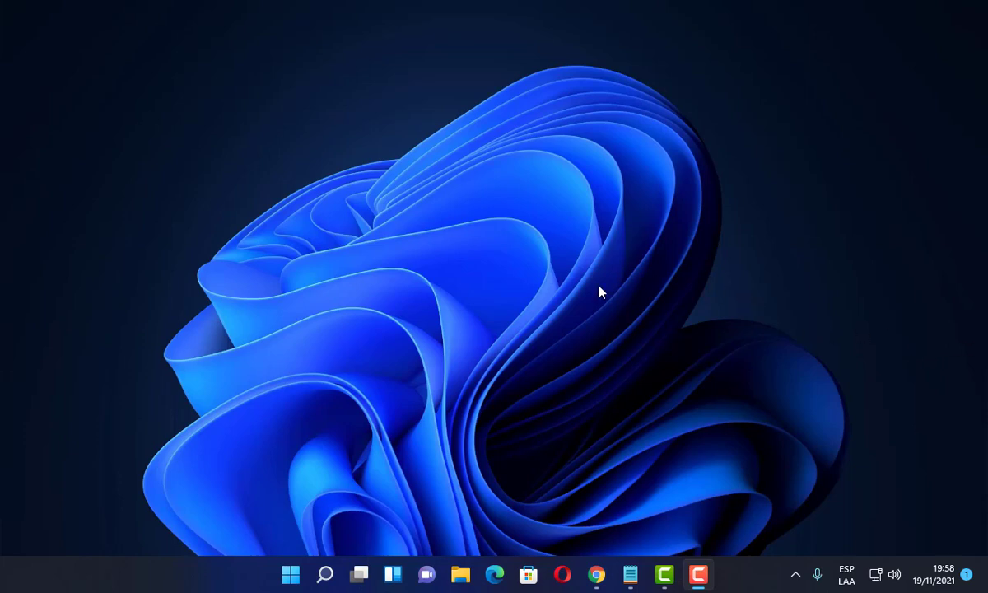
- Find and open the Ejecutar (Run) dialog and launch the Registry Editor with regedit.exe
left_click(325, 574)
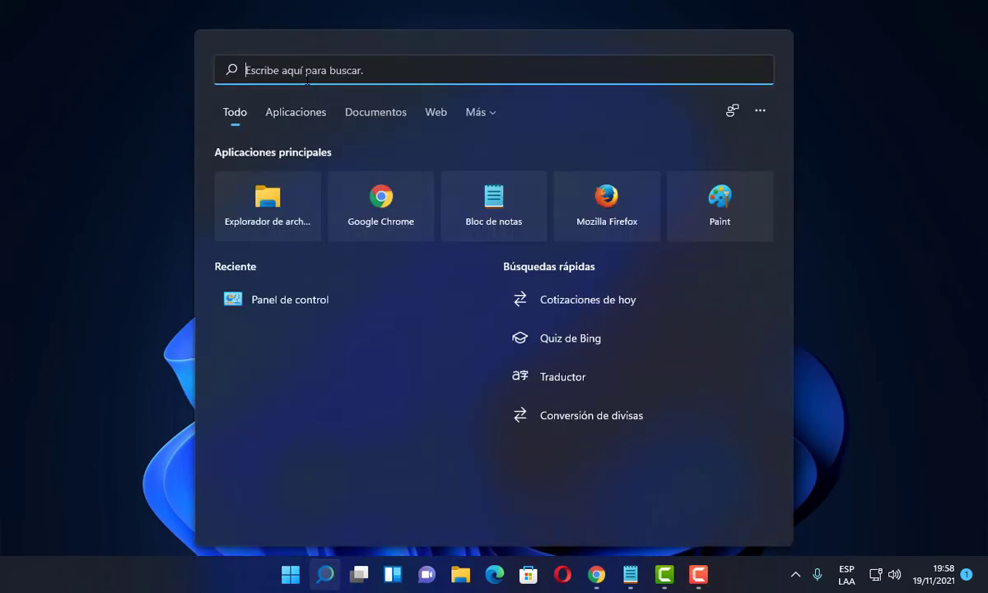
type("ejecutar")
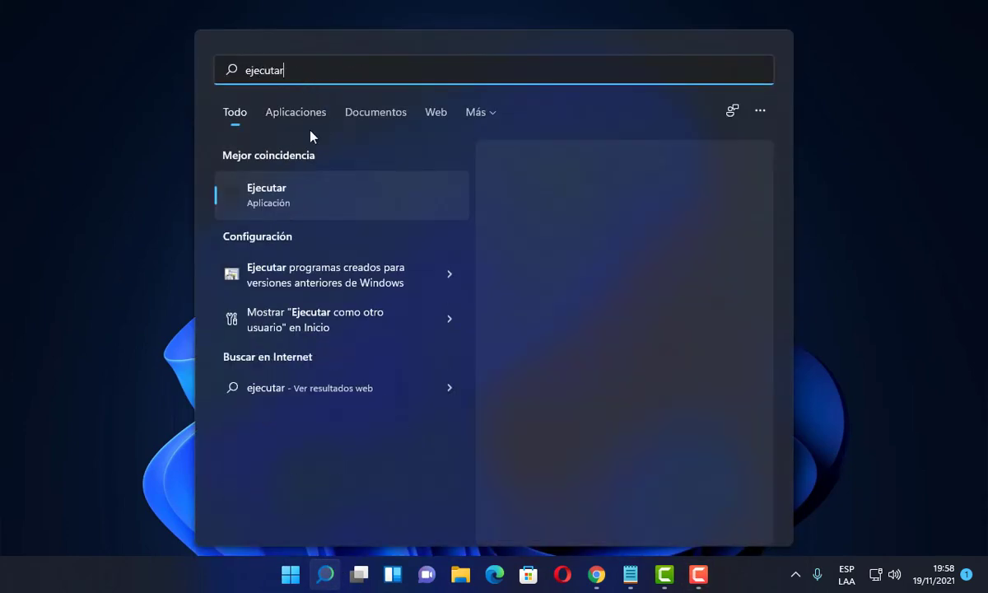
left_click(294, 206)
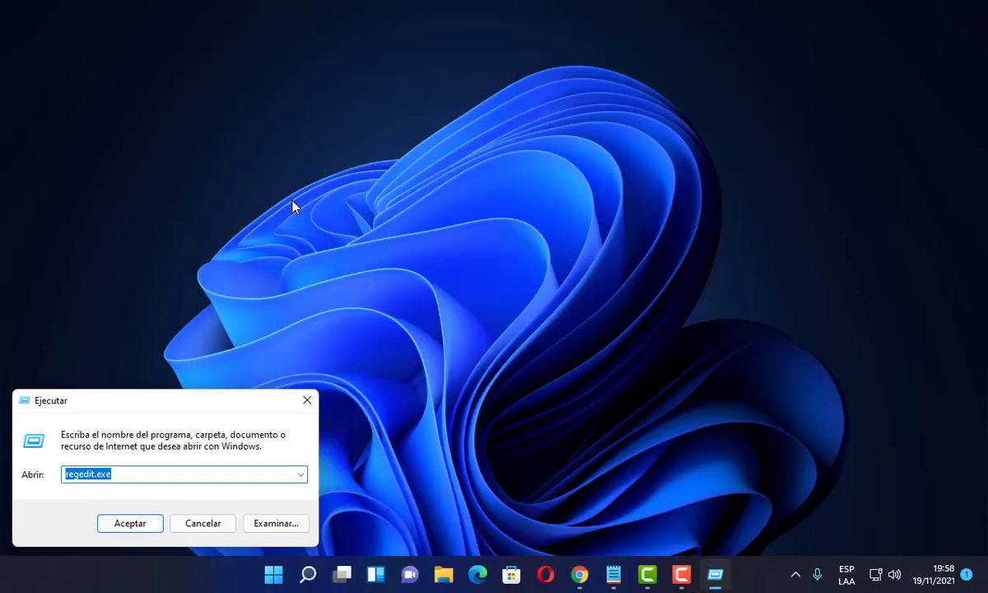
key("BackSpace")
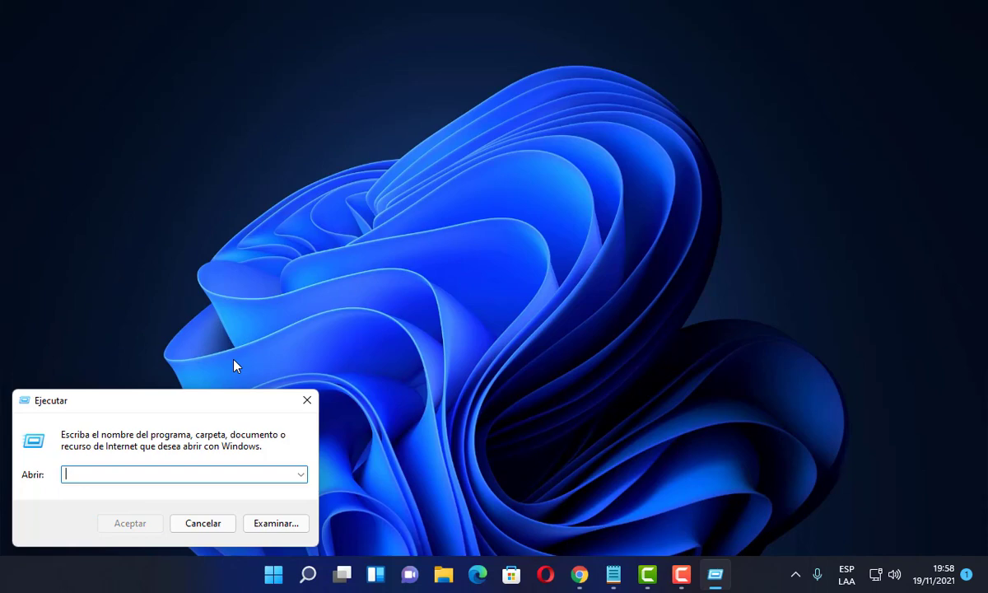
type("regedit")
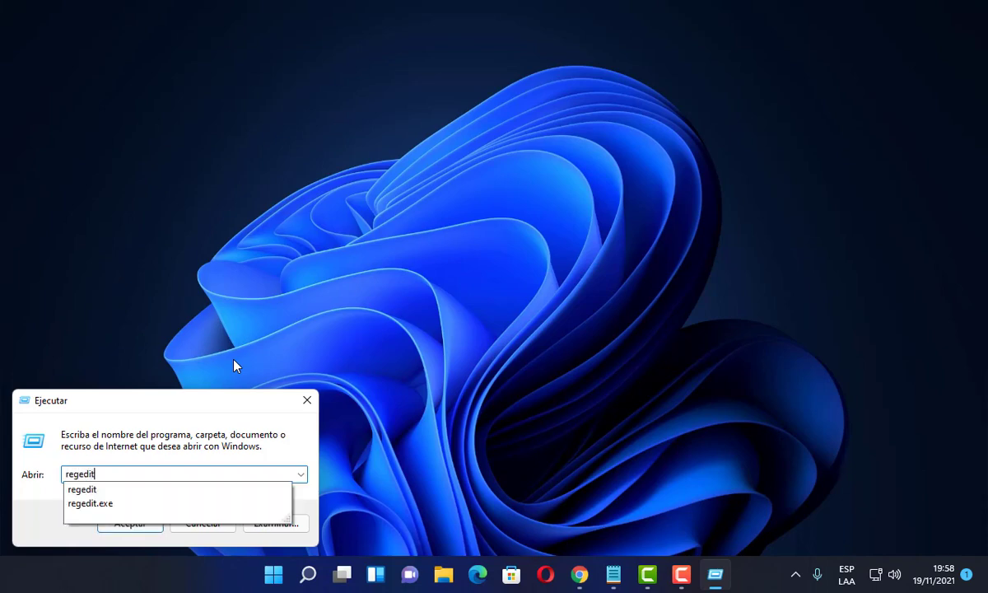
type(".exe")
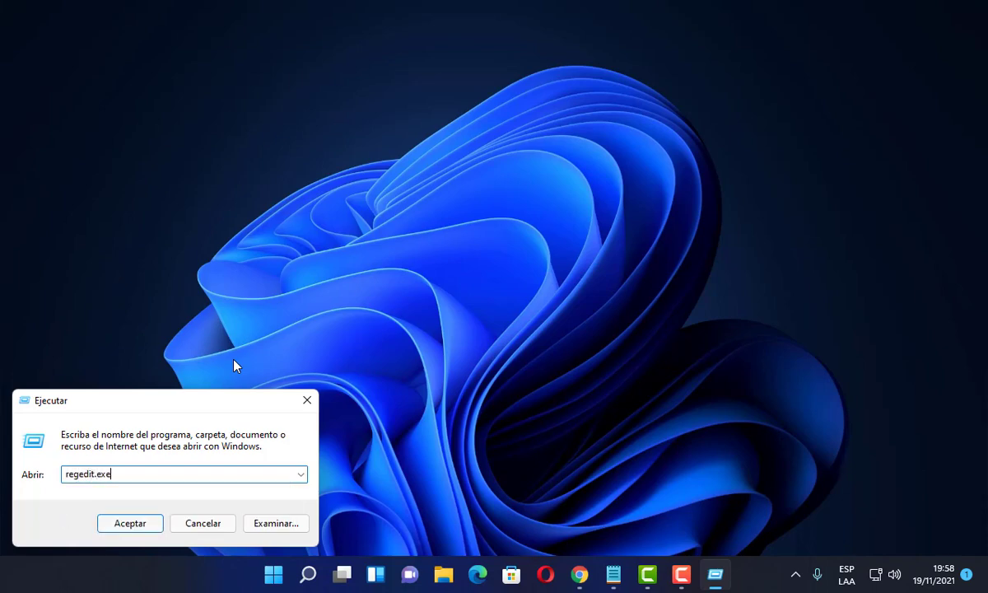
left_click(130, 524)
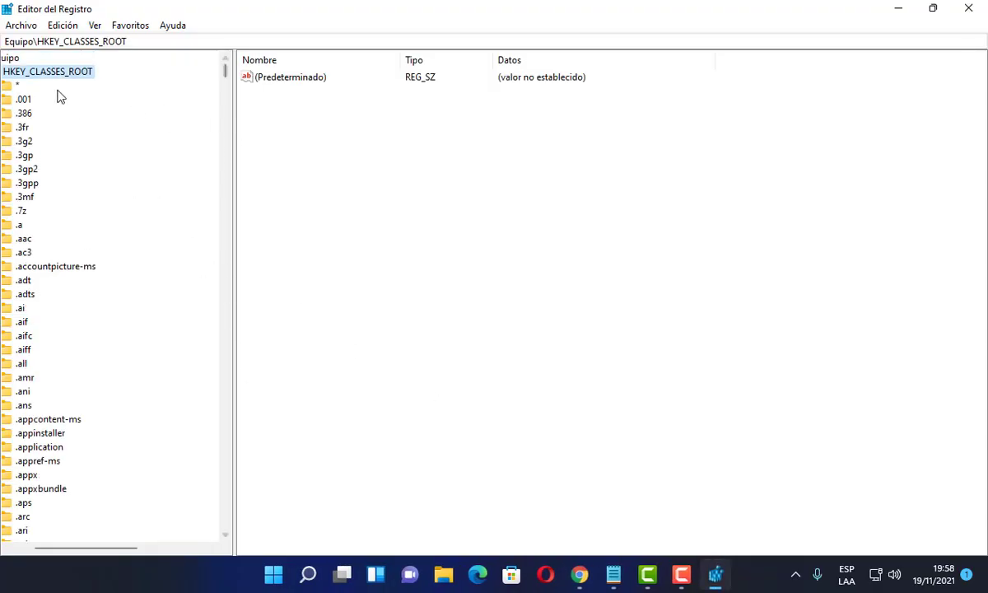
- Expand HKEY_CLASSES_ROOT in the registry tree, locate its Directory key and expand it
left_click_drag(121, 547, 103, 547)
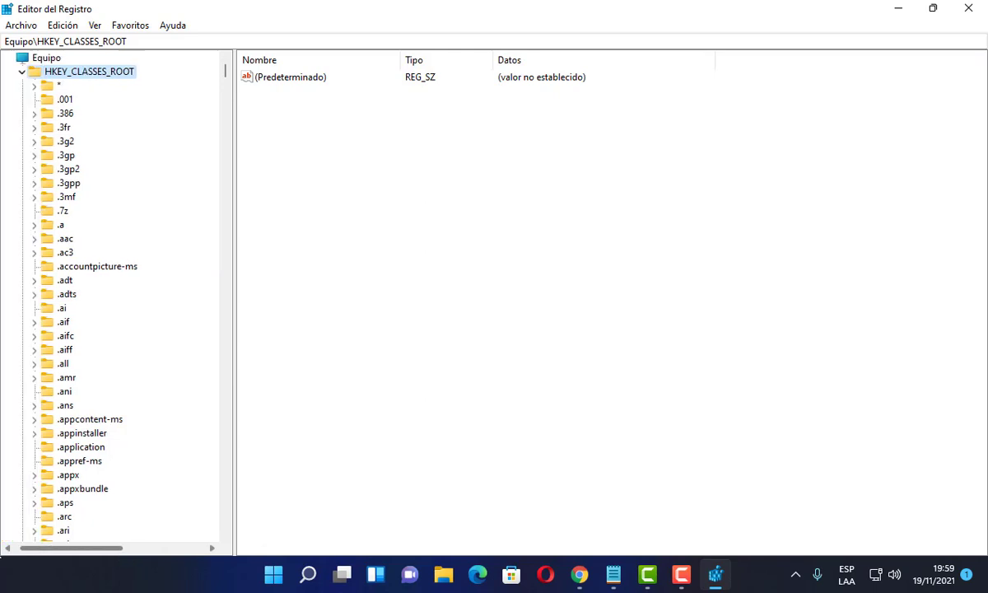
left_click(23, 72)
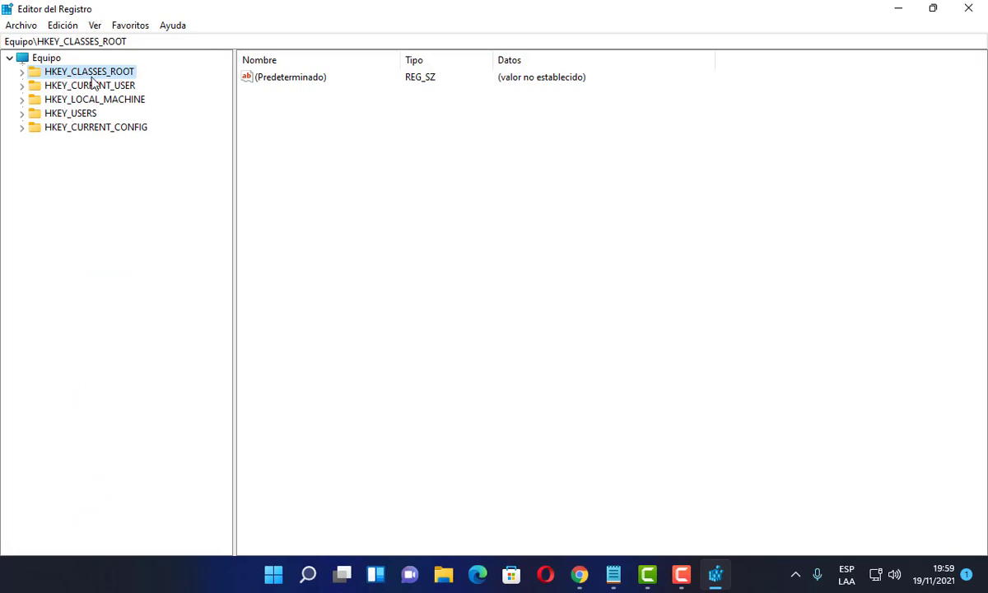
left_click(22, 72)
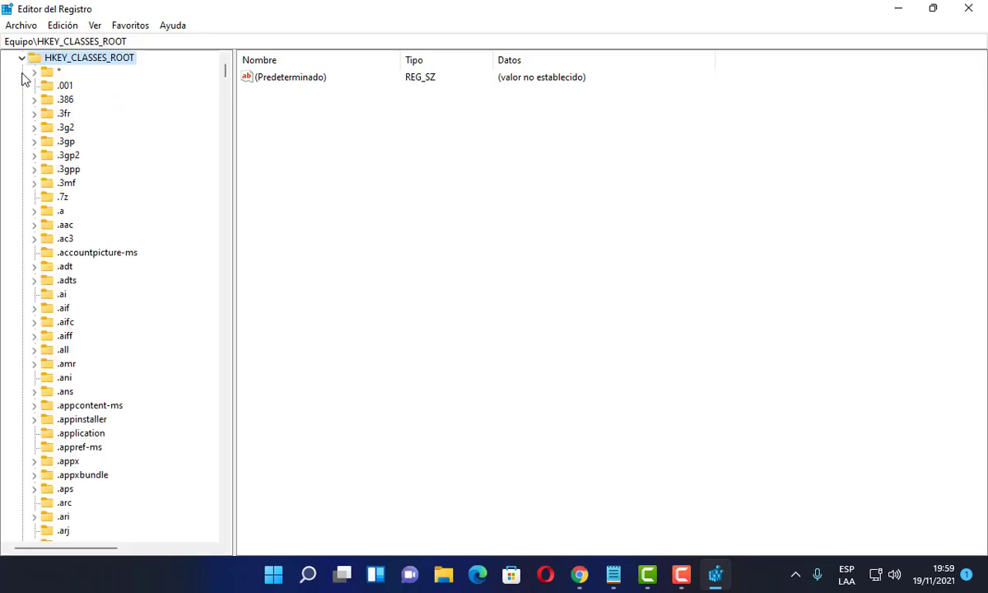
scroll(148, 438, "down", 10)
scroll(148, 437, "down", 9)
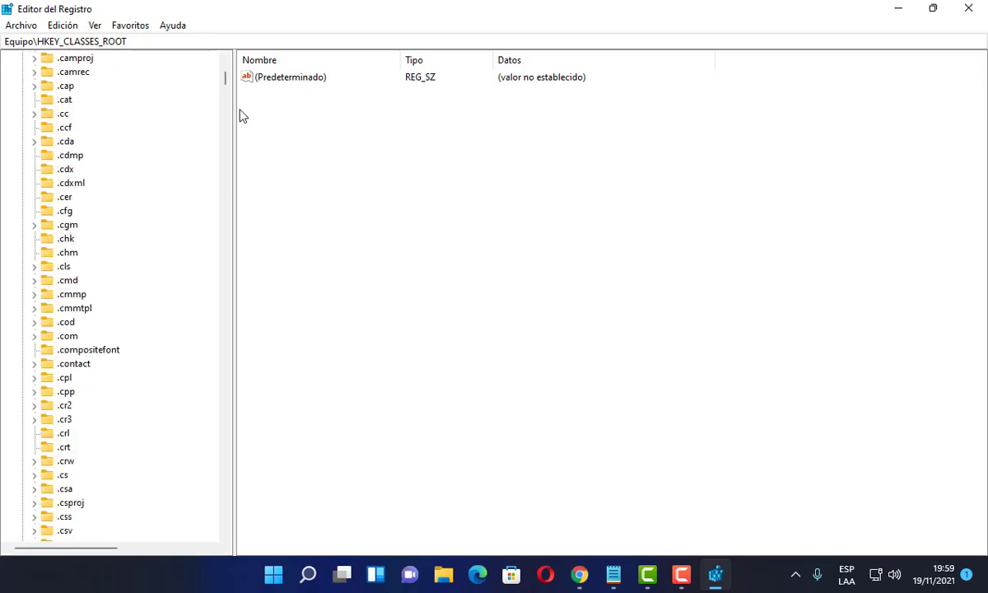
left_click_drag(227, 79, 237, 241)
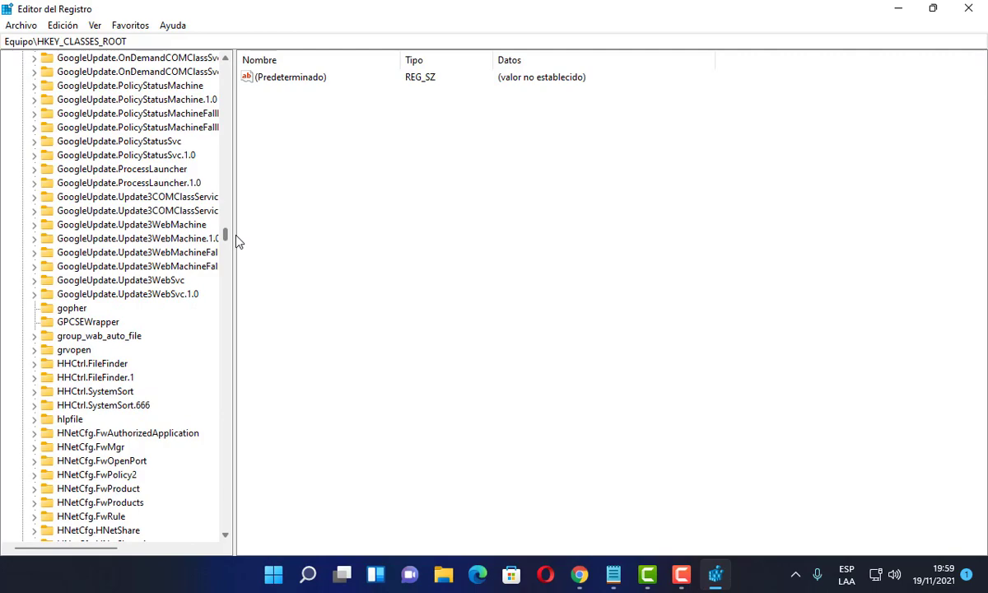
scroll(137, 351, "up", 20)
scroll(137, 355, "up", 20)
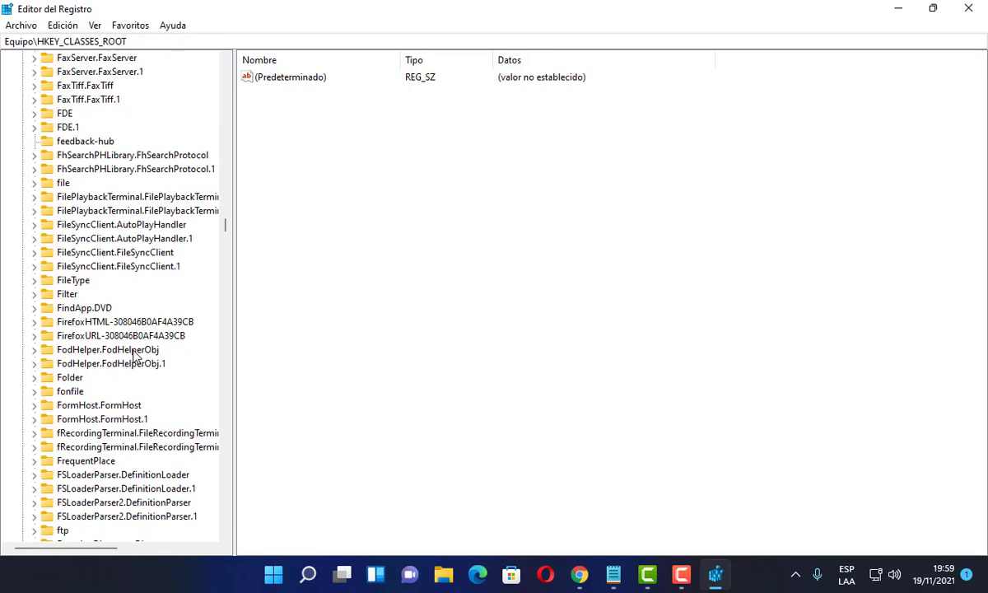
scroll(134, 366, "up", 20)
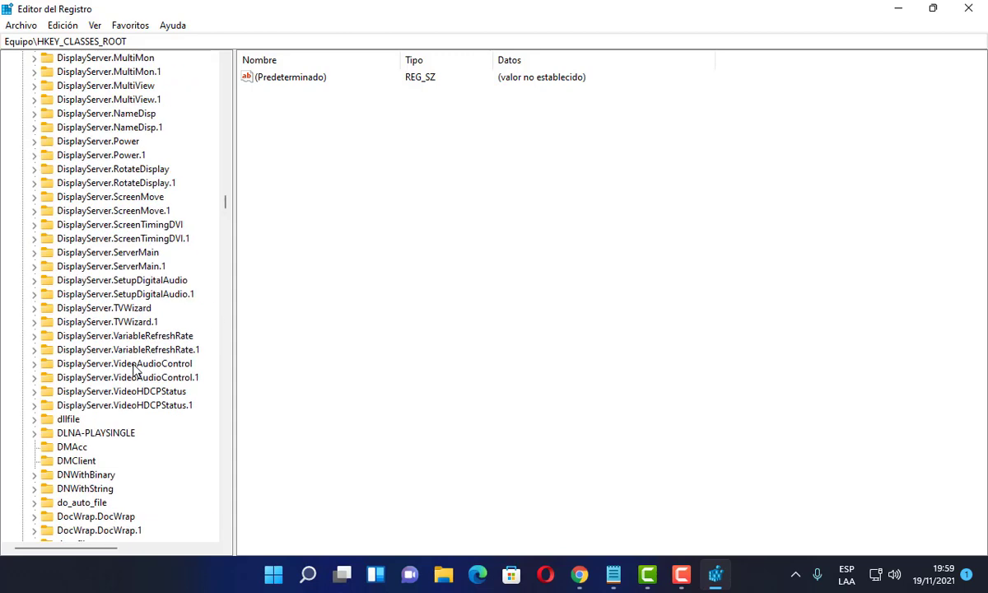
scroll(132, 370, "up", 20)
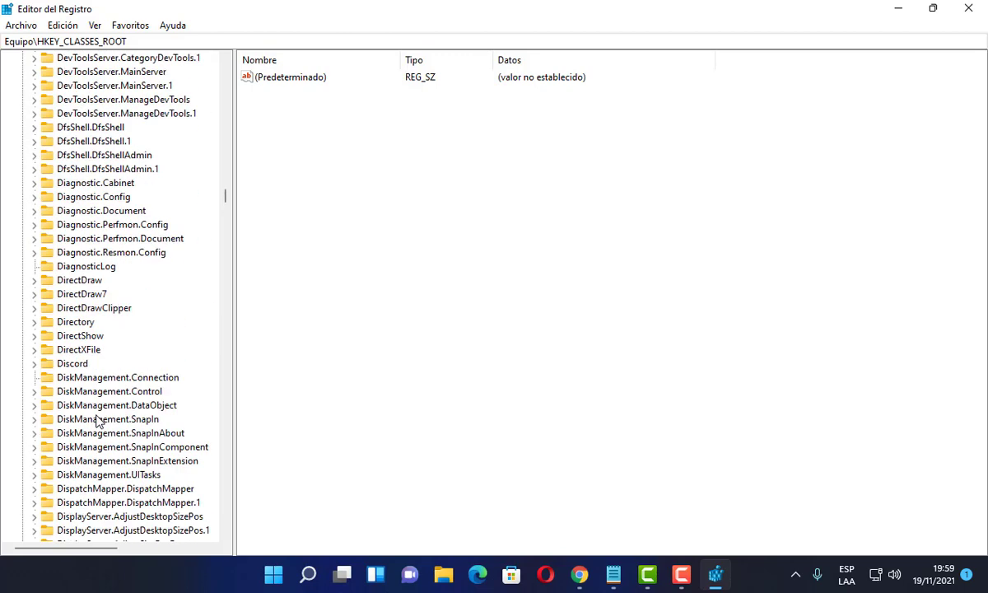
left_click(36, 324)
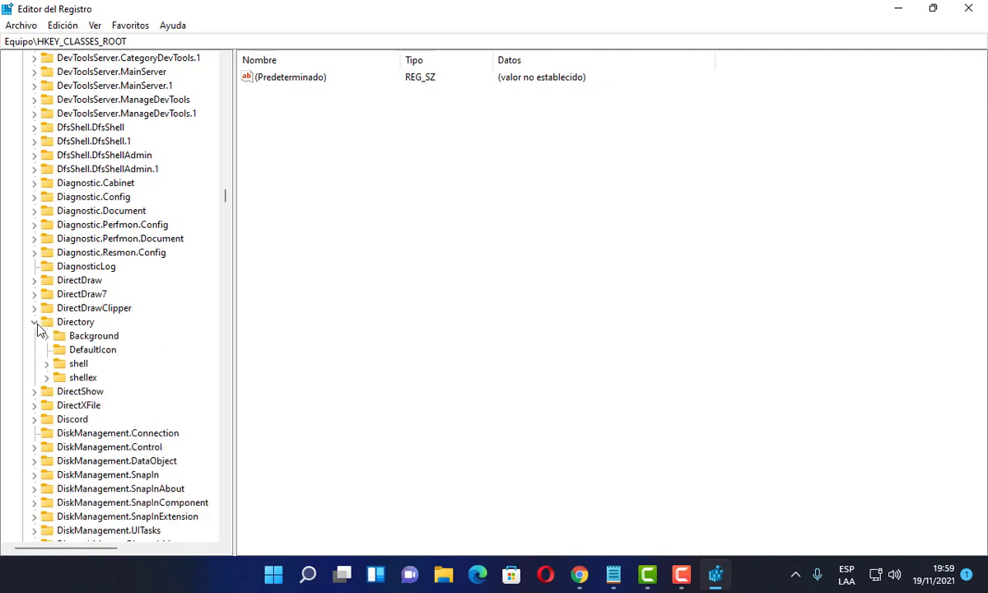
- Expand Background, shellex and ContextMenuHandlers under Directory and select the NvCplDesktopContext key
left_click(47, 335)
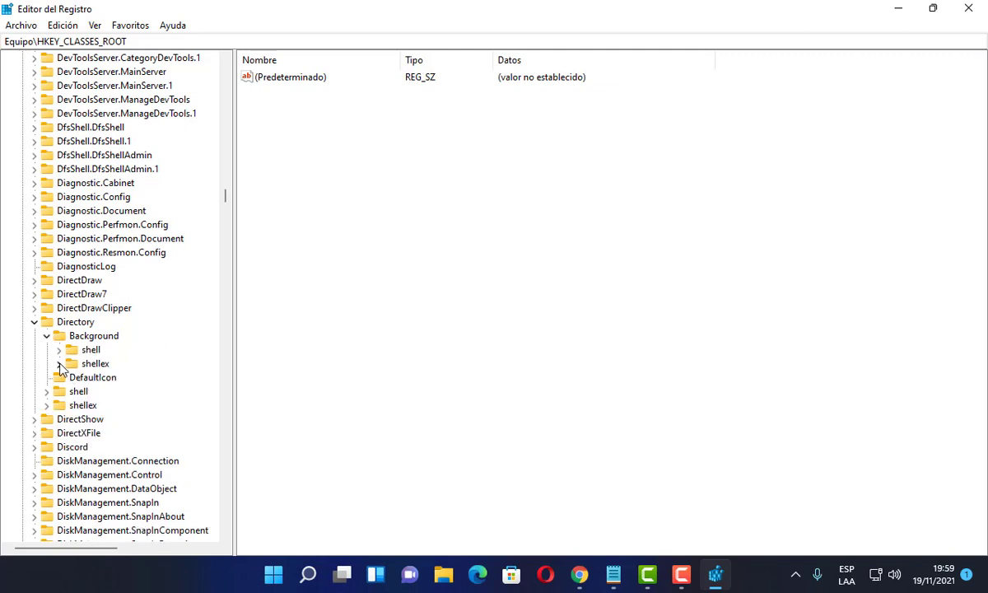
left_click(60, 364)
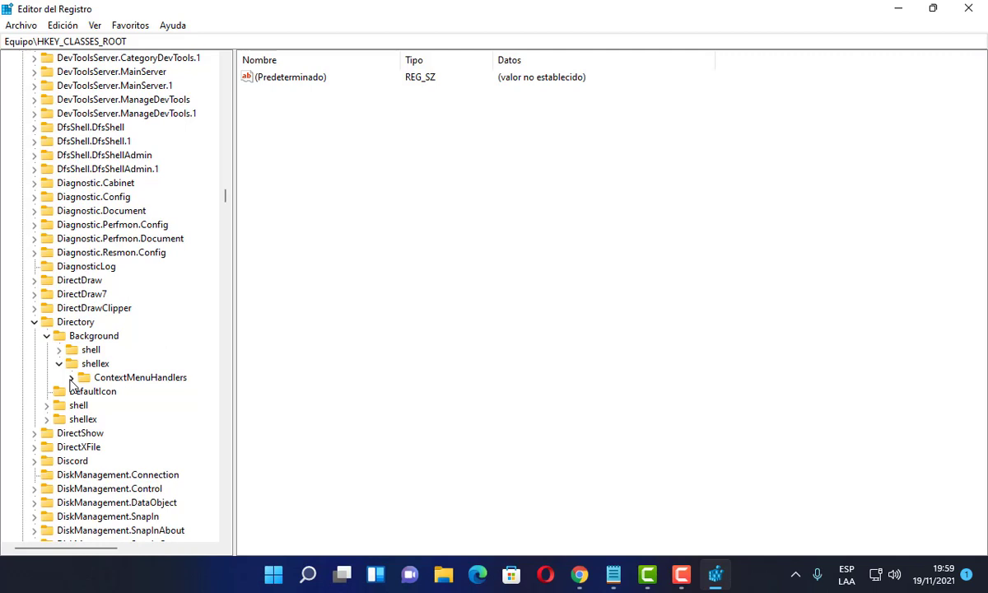
left_click(72, 378)
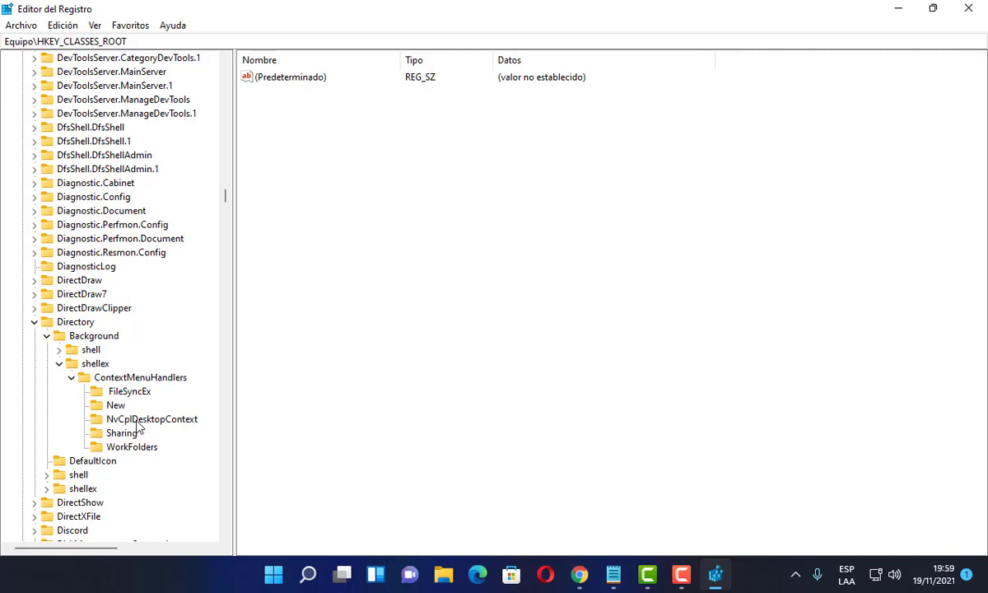
left_click(138, 422)
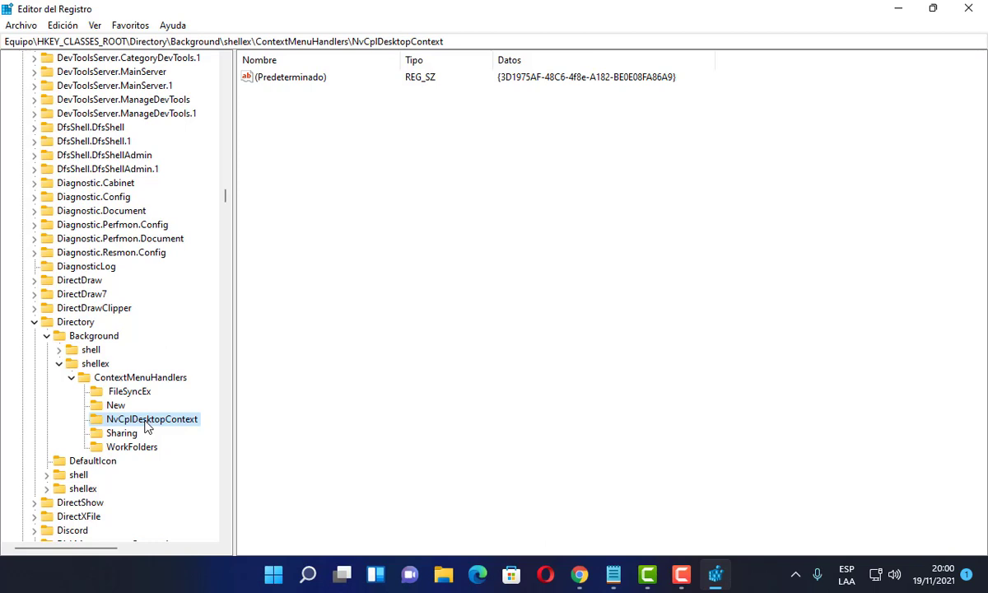
- Show the Eliminar option for the NvCplDesktopContext key, dismiss it without deleting the key, and close the Registry Editor
right_click(146, 425)
left_click(136, 424)
right_click(135, 425)
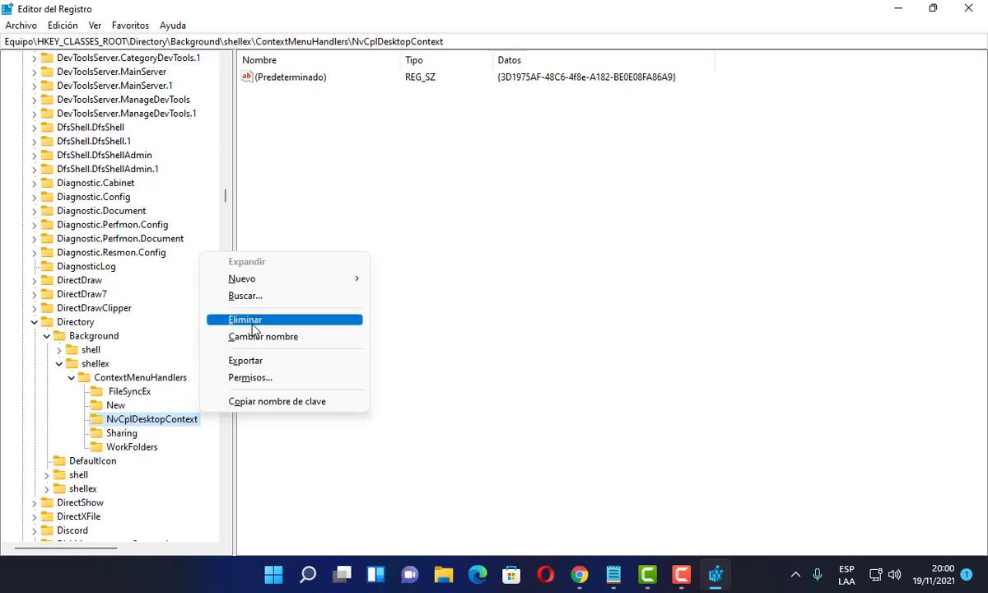
key("Escape")
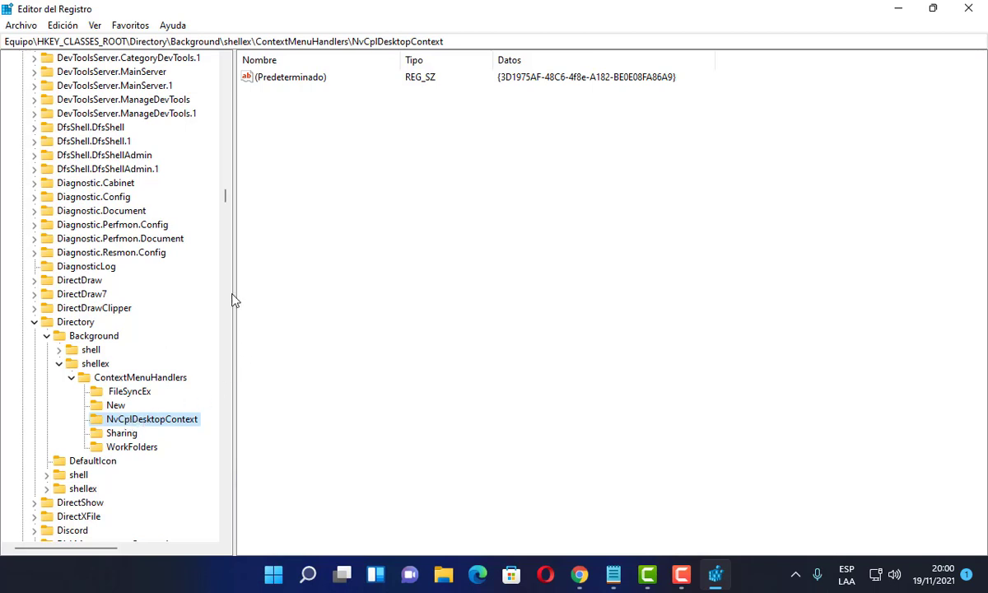
left_click(980, 7)
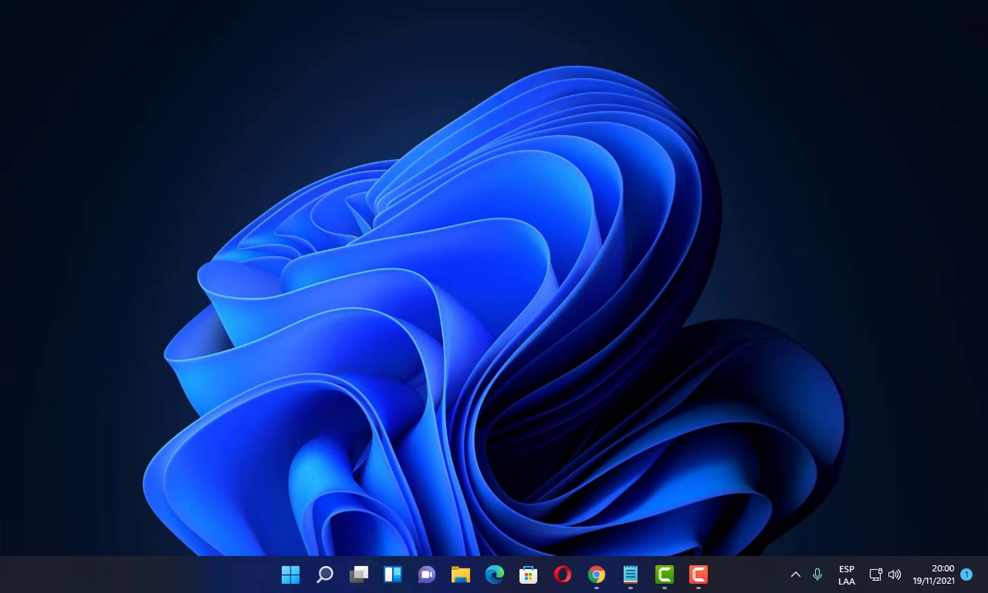
- Search Windows for "administrador de dispositivos" and open the Device Manager
left_click(327, 575)
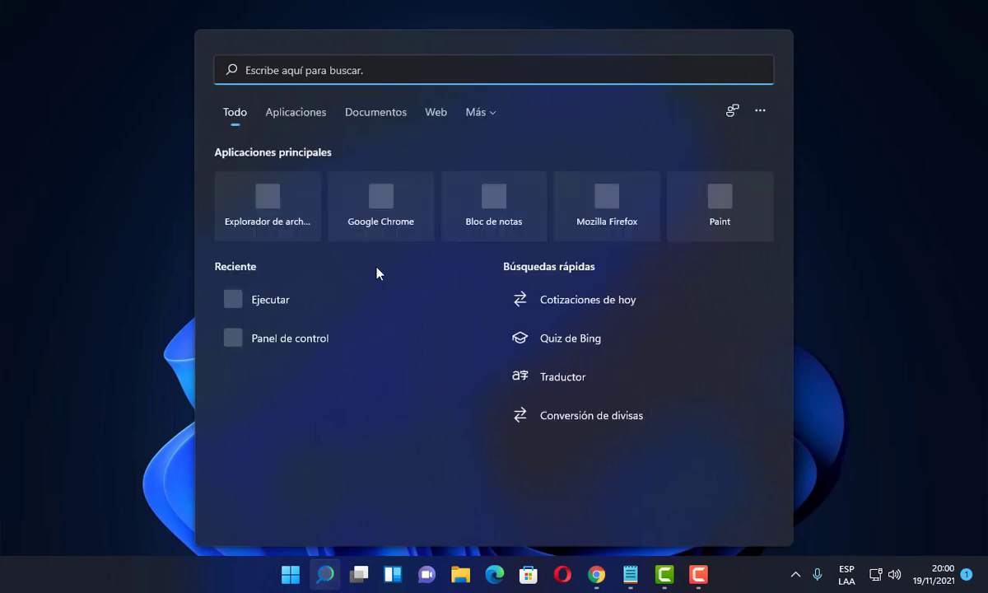
type("adminis")
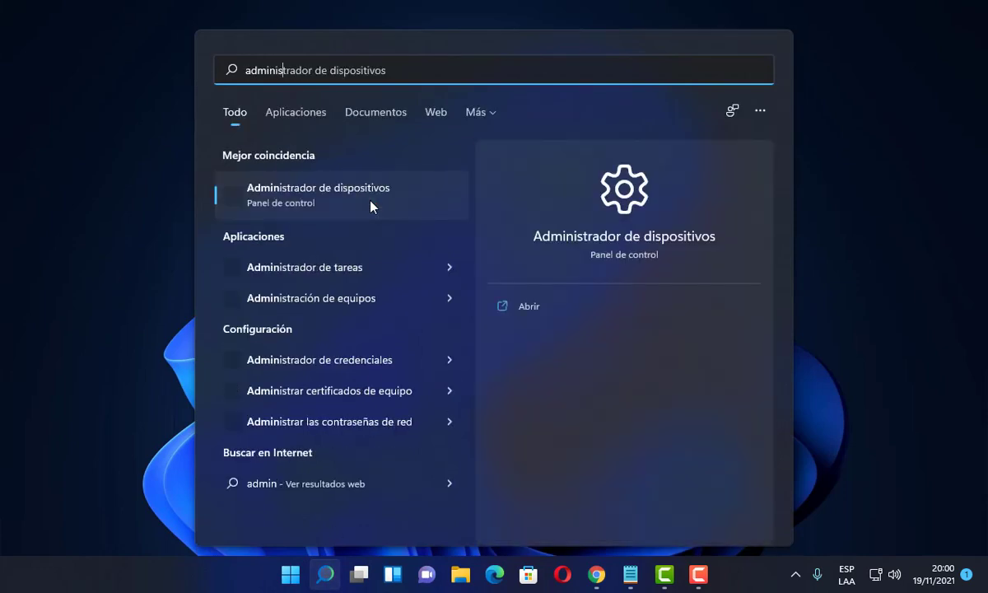
type("trador de dis")
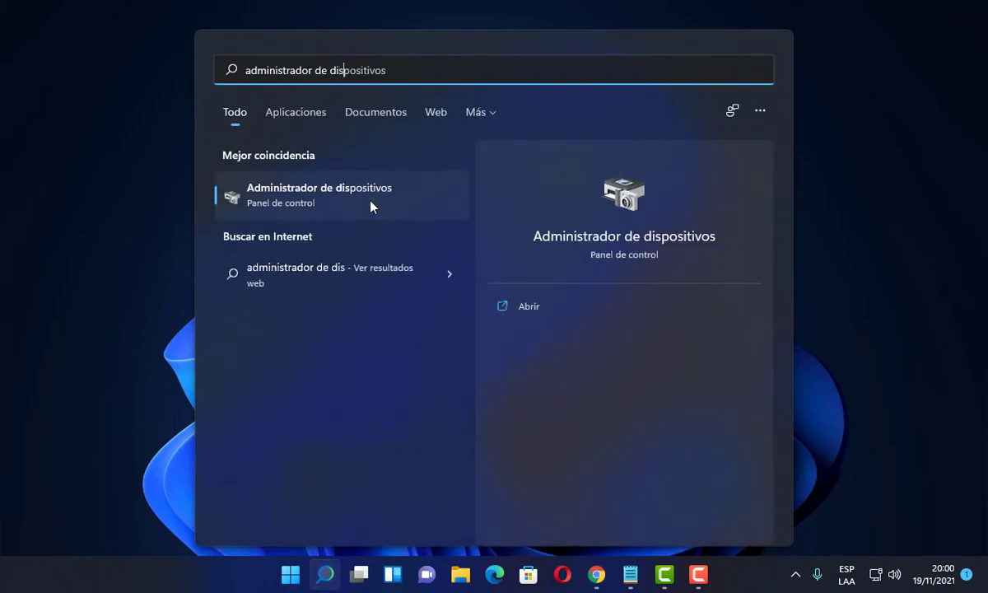
type("positivos")
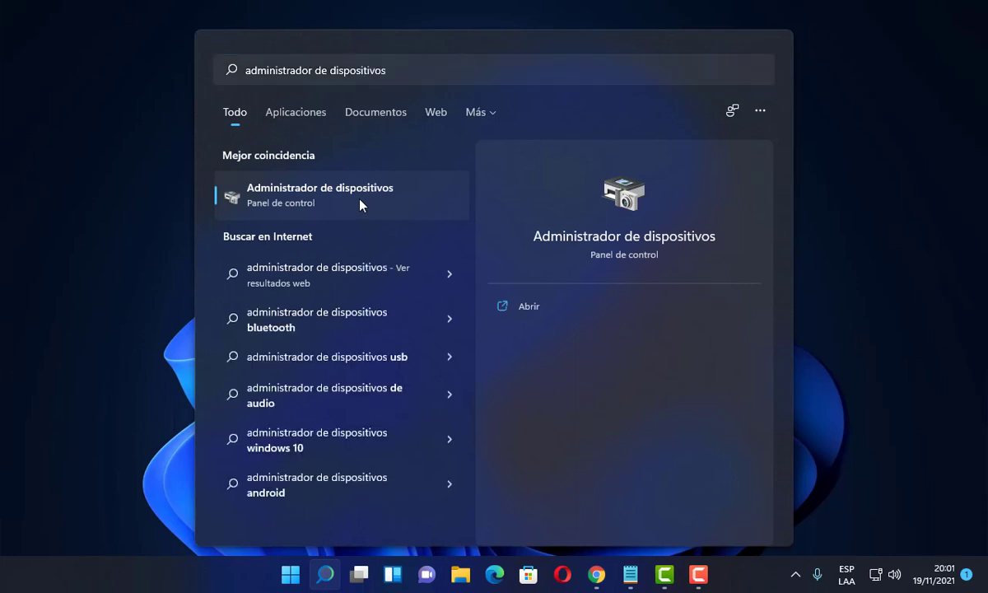
left_click(294, 195)
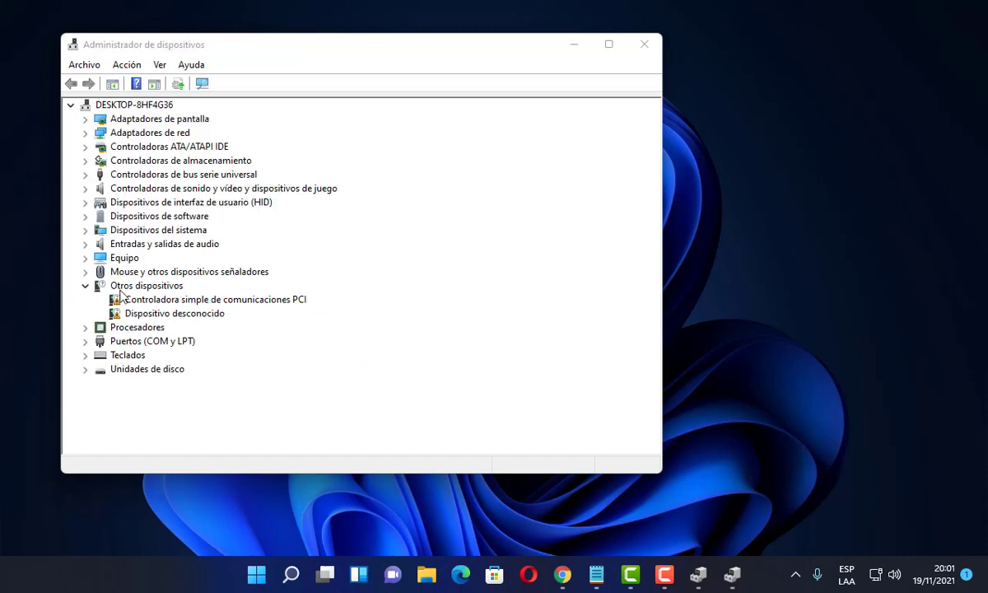
- Run an automatic driver update search for the NVIDIA GeForce GT 710 under Adaptadores de pantalla, and close the update wizard
left_click(86, 286)
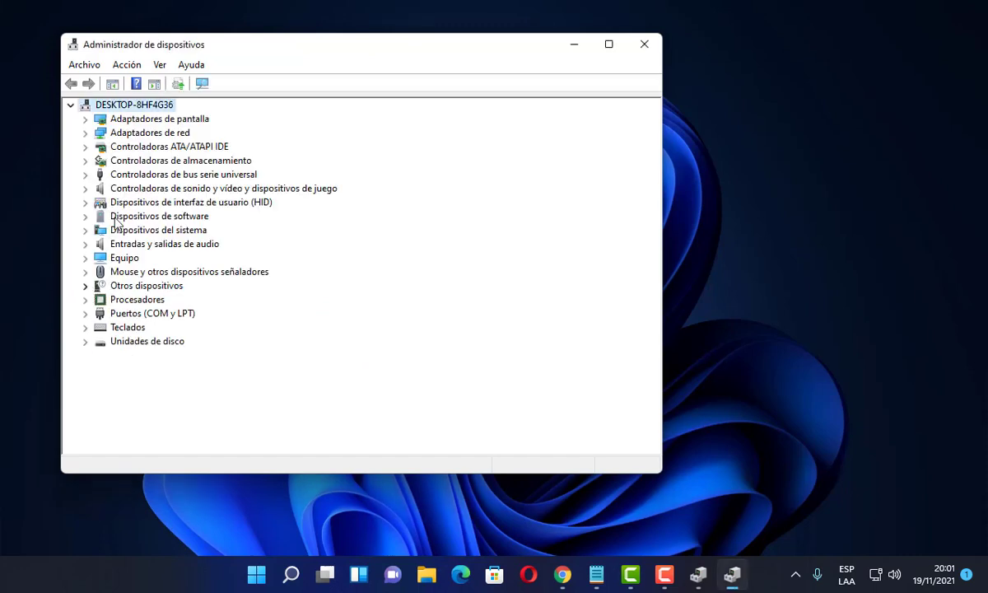
left_click(85, 119)
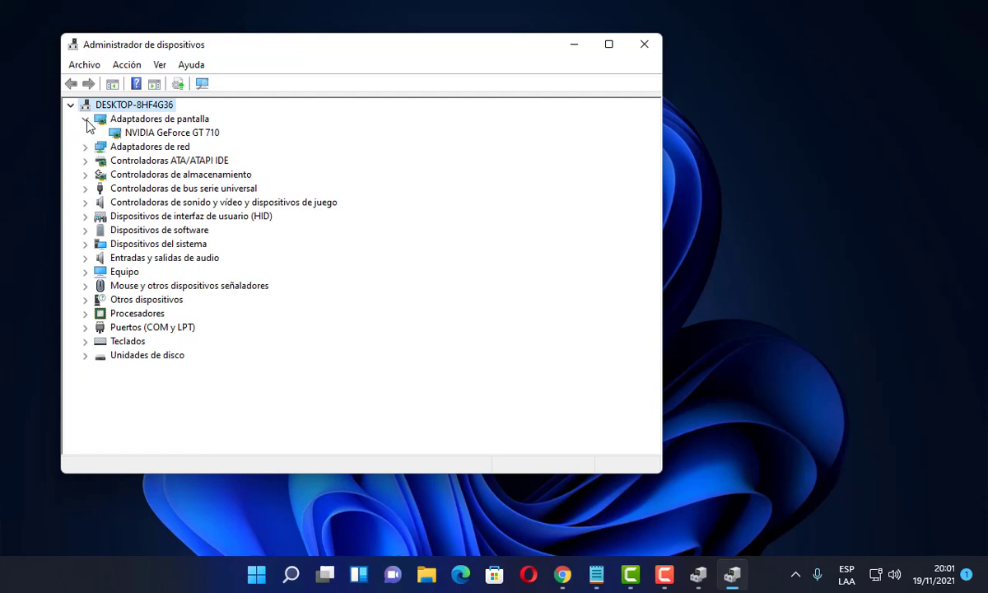
left_click(134, 137)
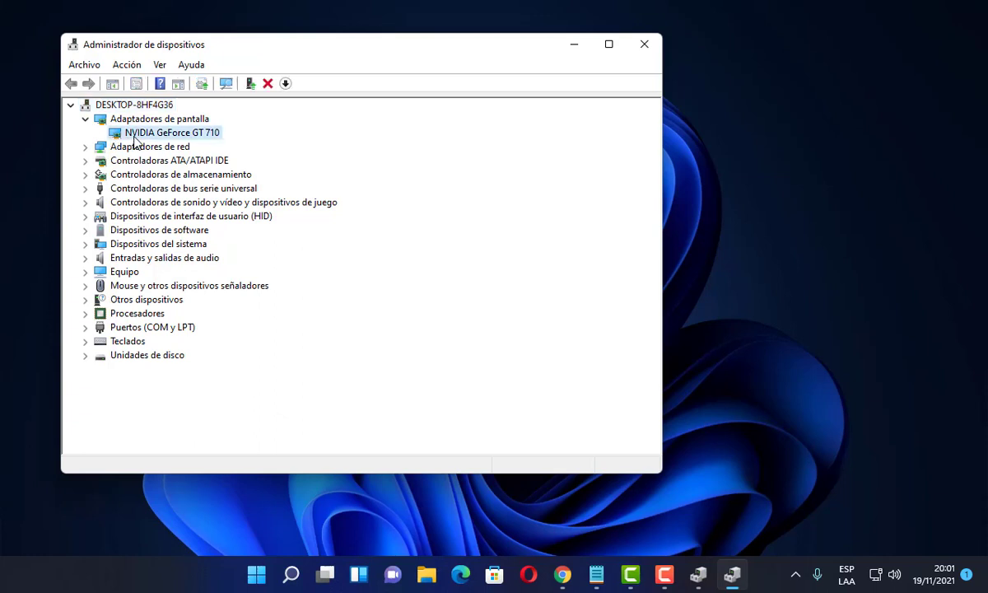
right_click(136, 142)
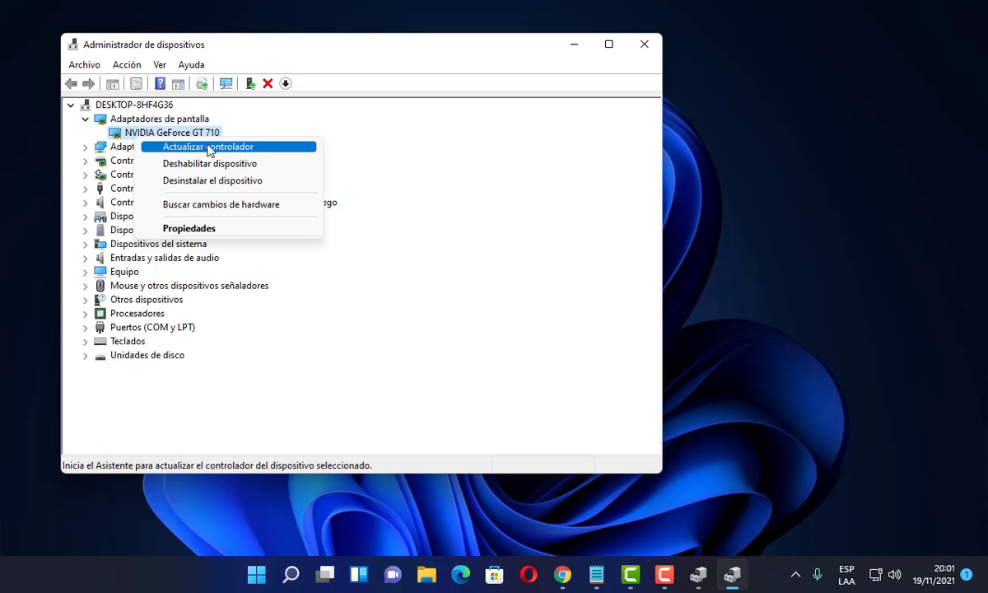
left_click(210, 148)
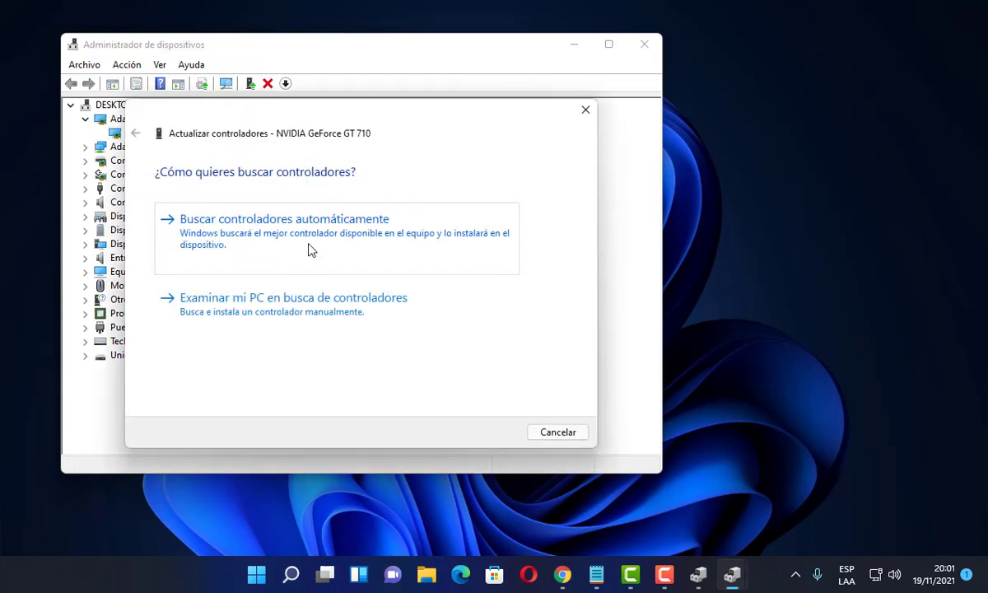
left_click(311, 250)
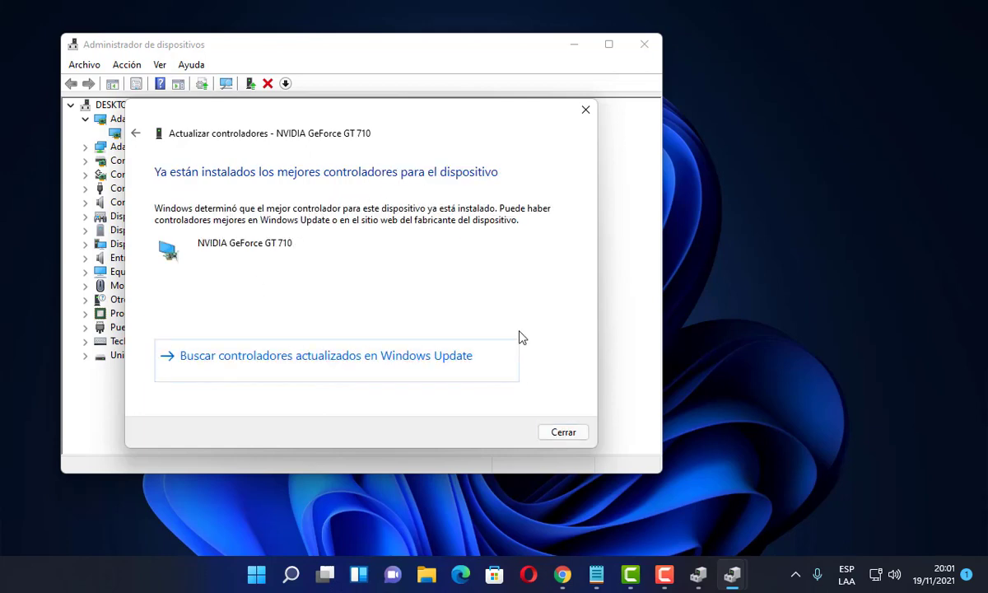
left_click(560, 437)
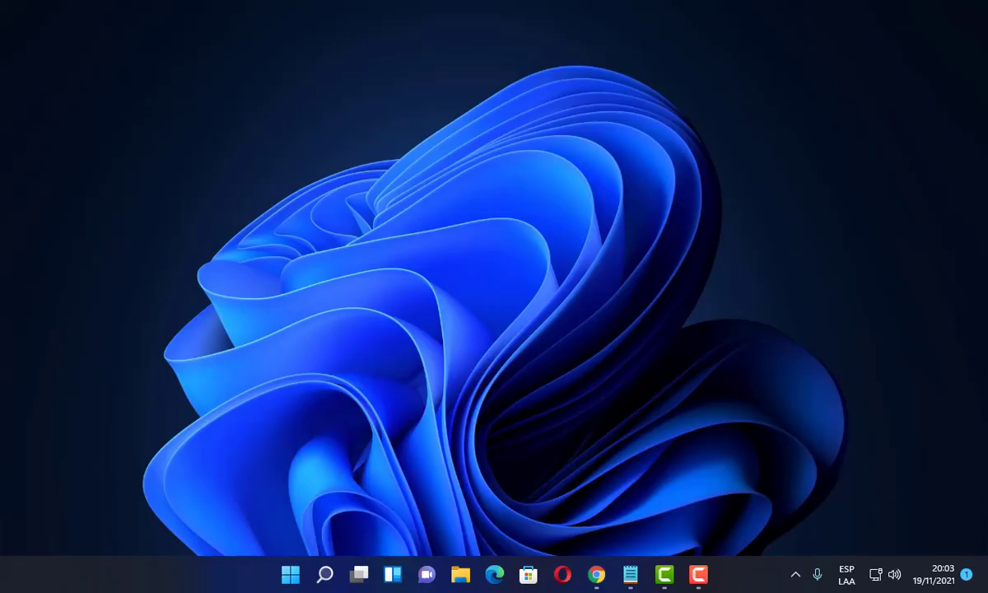
- Search Windows for "powershell" and open Windows PowerShell
left_click(326, 577)
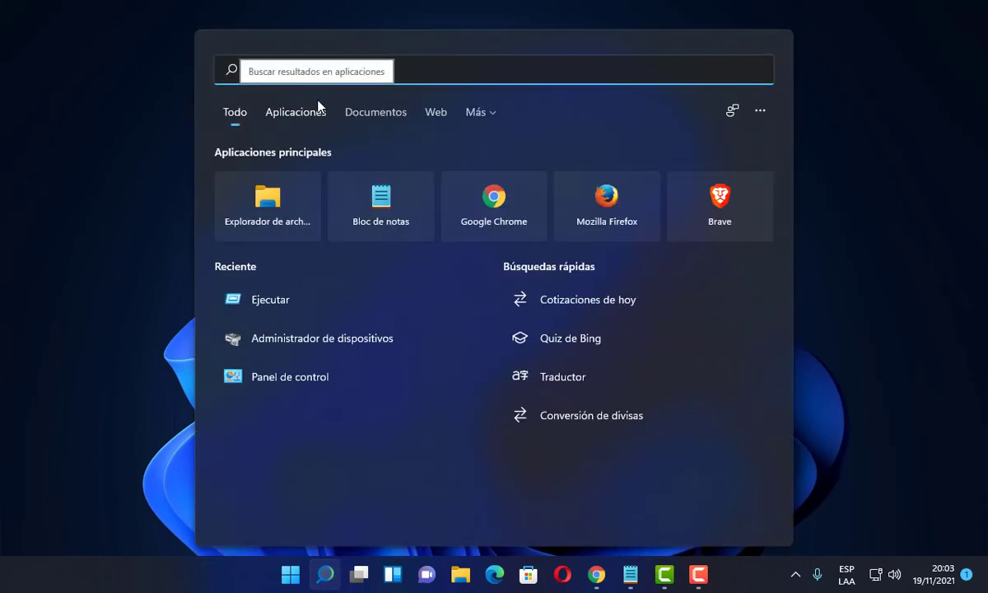
type("powershell")
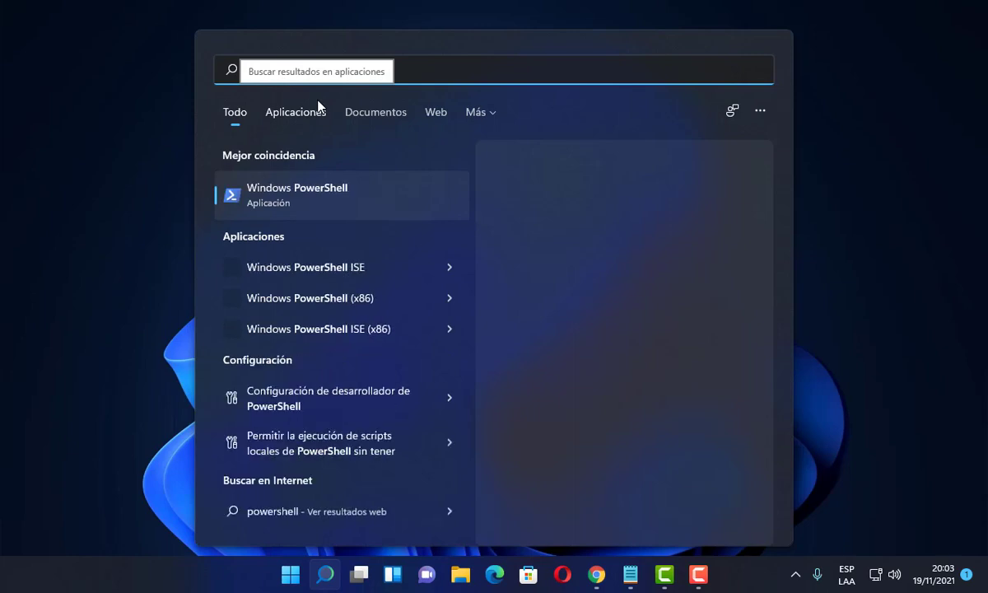
left_click(317, 206)
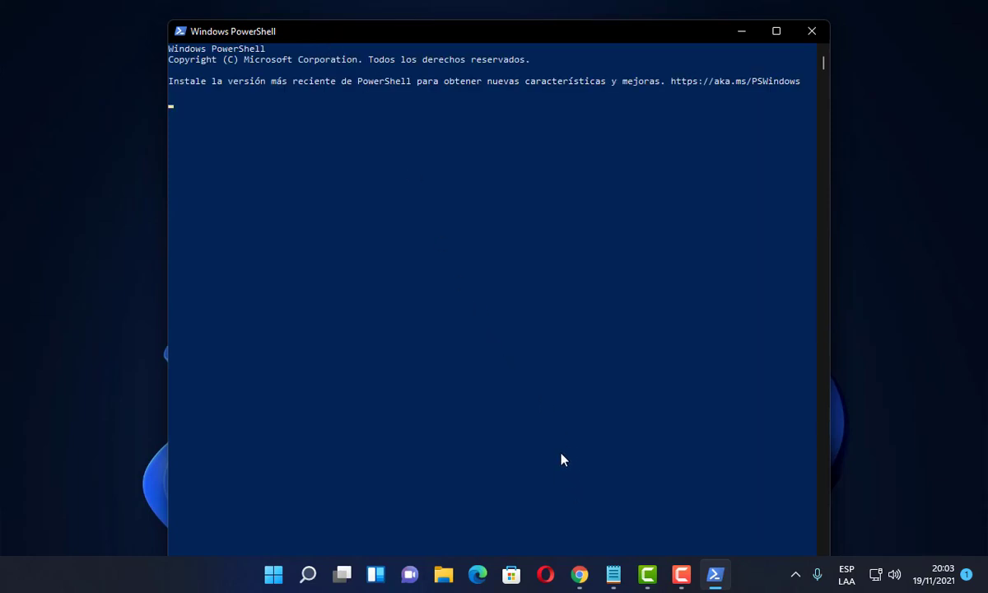
- Switch to Notepad, copy the line "DISM.exe /Online /Cleanup-image /Restorehealth", and minimize the Notepad window
left_click(613, 574)
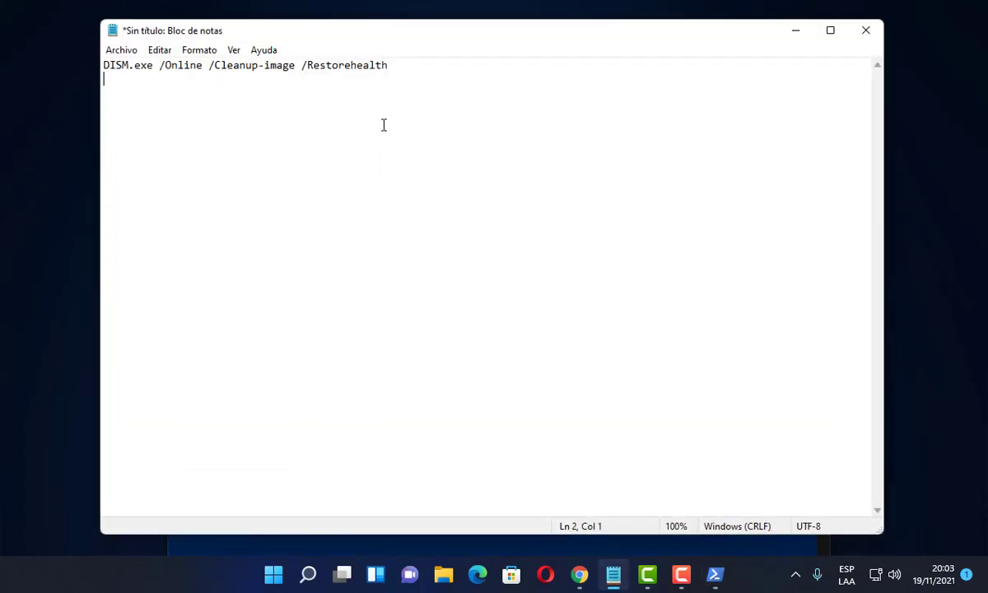
left_click_drag(402, 65, 39, 35)
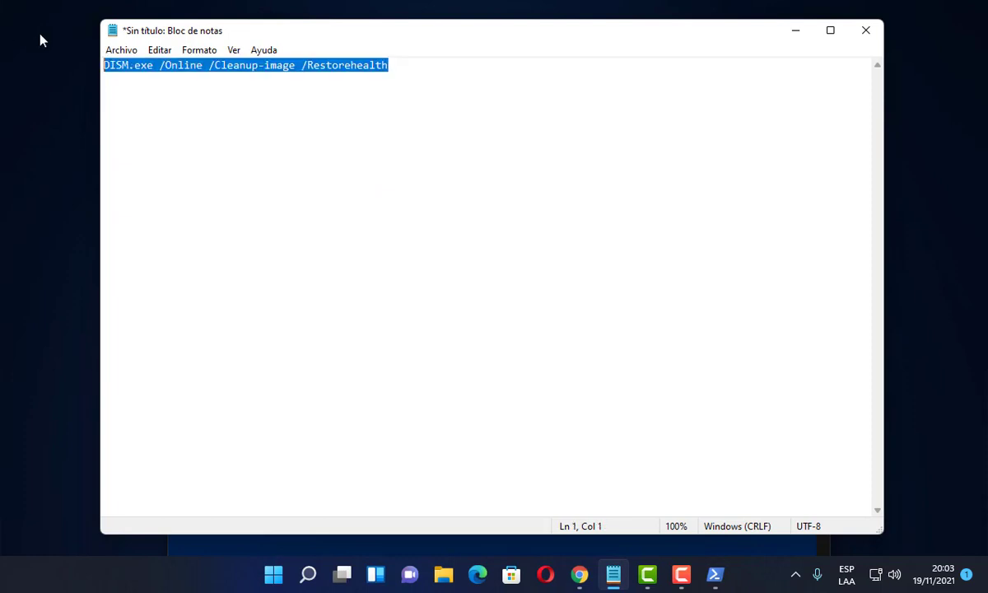
right_click(200, 65)
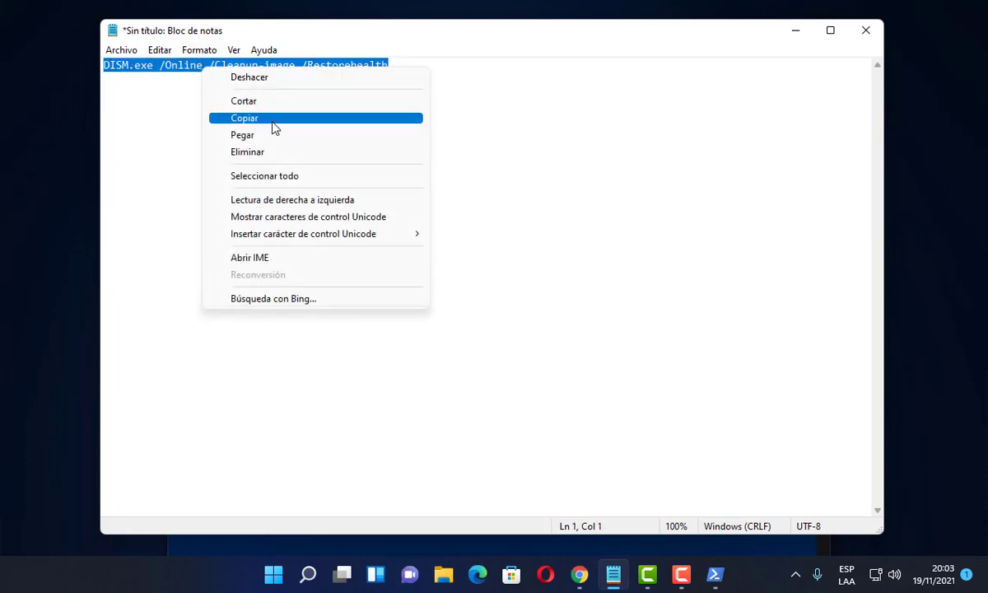
left_click(274, 121)
left_click(795, 33)
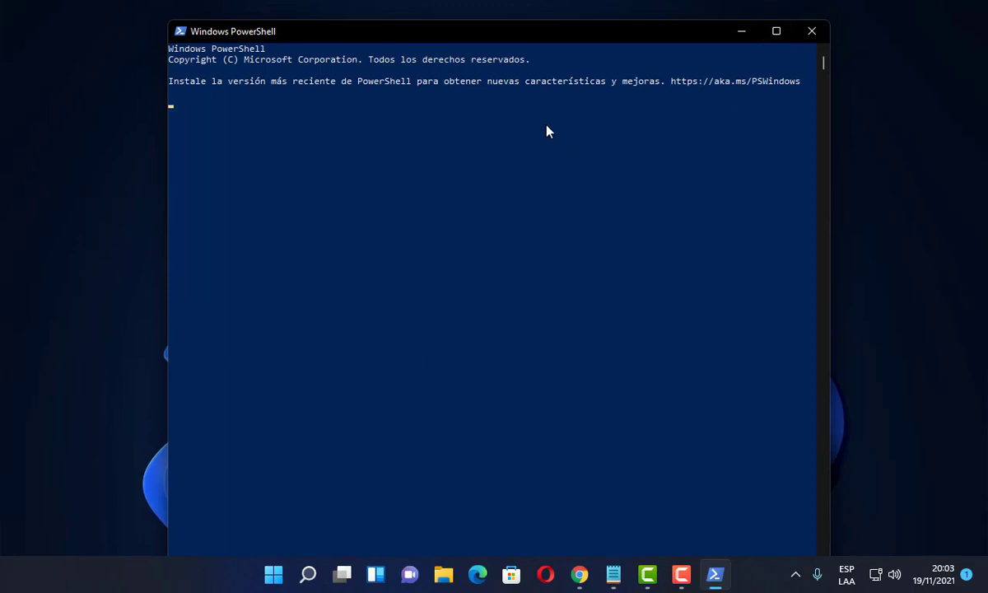
- Paste the command "DISM.exe /Online /Cleanup-image /Restorehealth" at the PowerShell prompt, and close PowerShell without running it
right_click(308, 35)
mouse_move(380, 155)
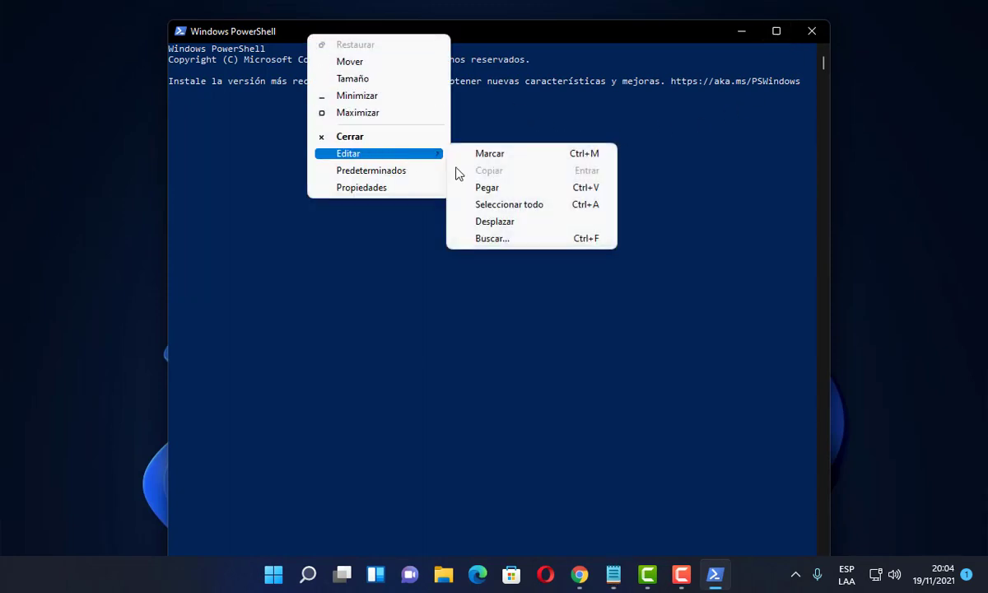
left_click(481, 188)
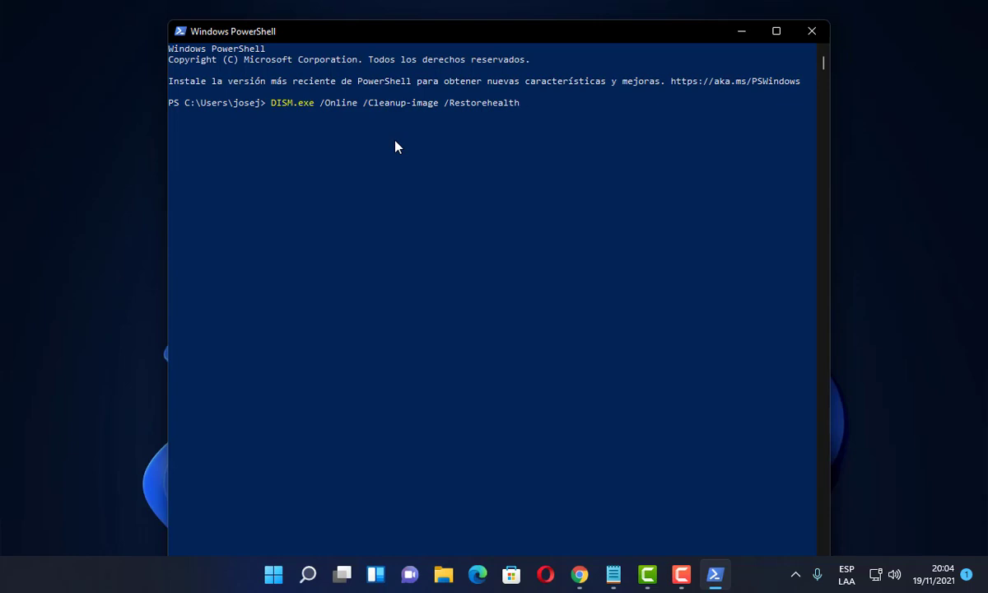
left_click(811, 33)
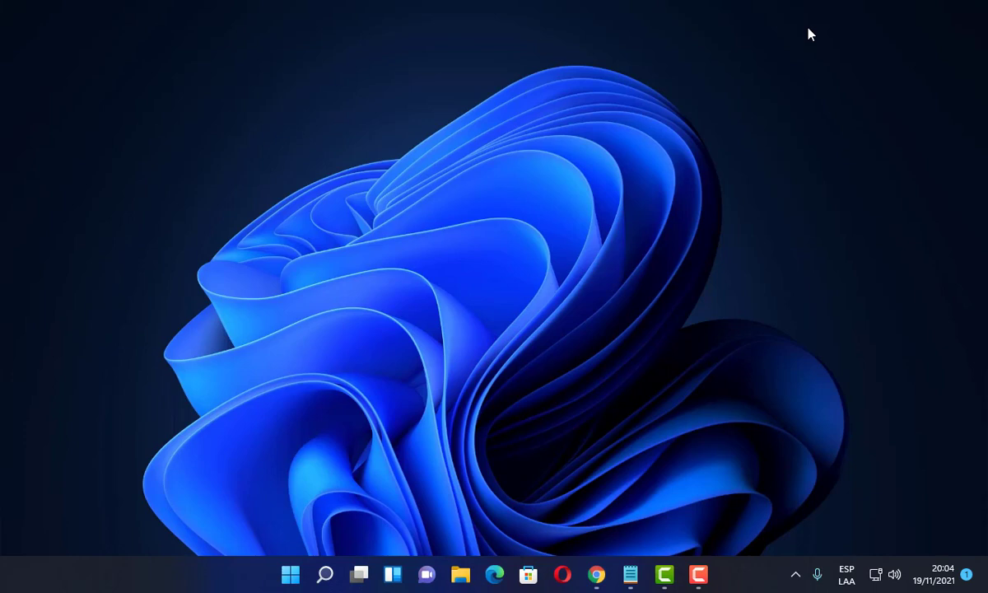